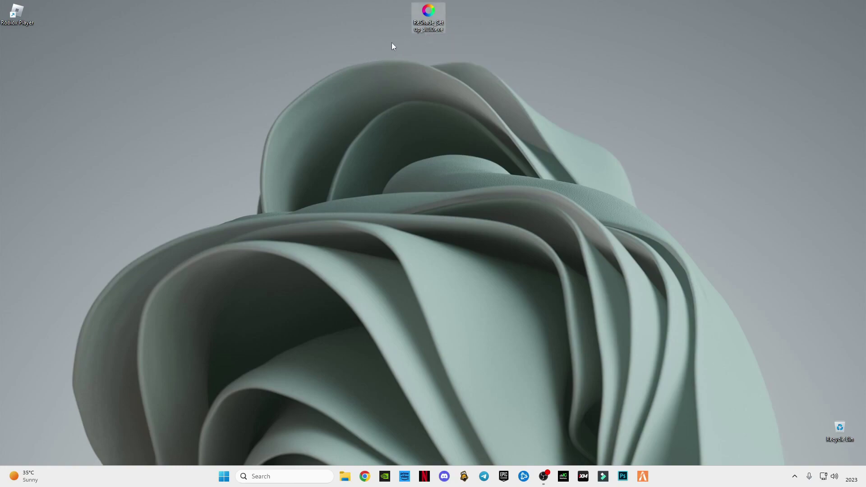
# Step: Launch the ReShade setup and start browsing for the game executable on Local Disk (C:)
pyautogui.moveTo(391, 42); pyautogui.dragTo(471, 4)
pyautogui.rightClick(425, 11)
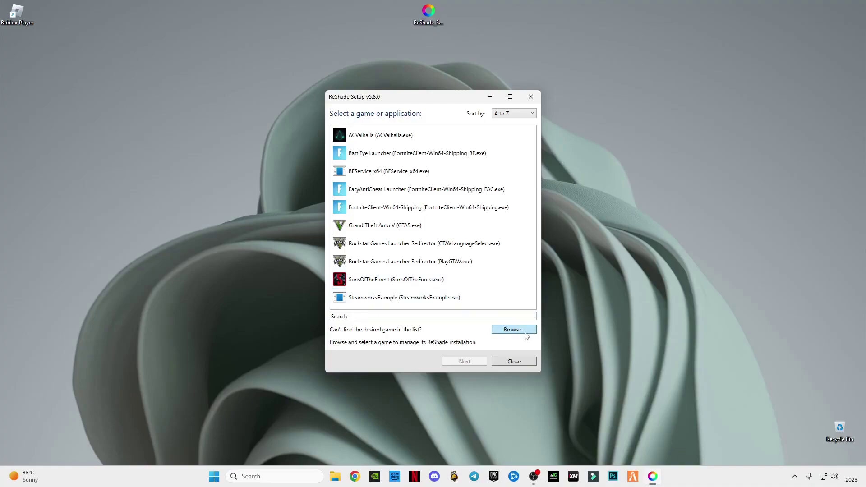
pyautogui.click(513, 334)
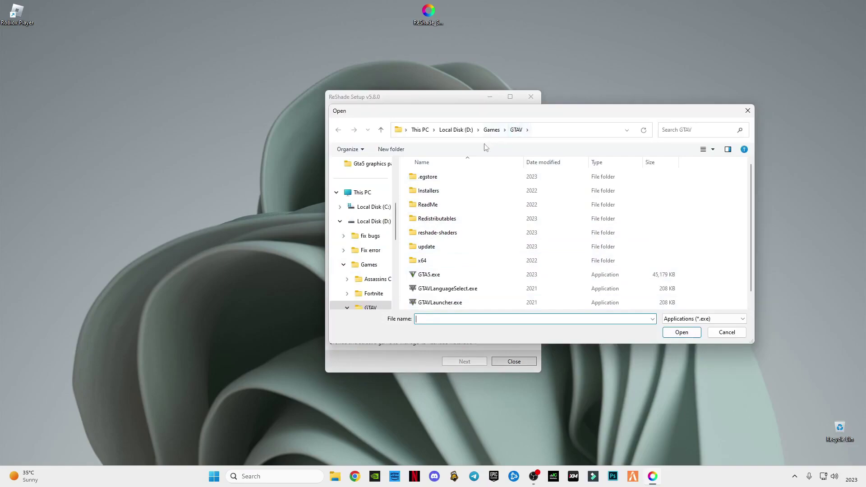
pyautogui.click(374, 209)
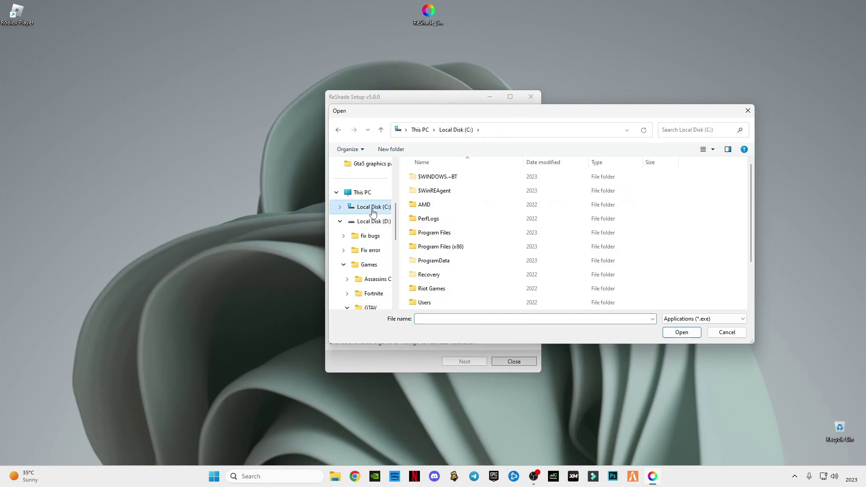
# Step: Open the AppData folder through the Windows Run dialog
pyautogui.click(248, 474)
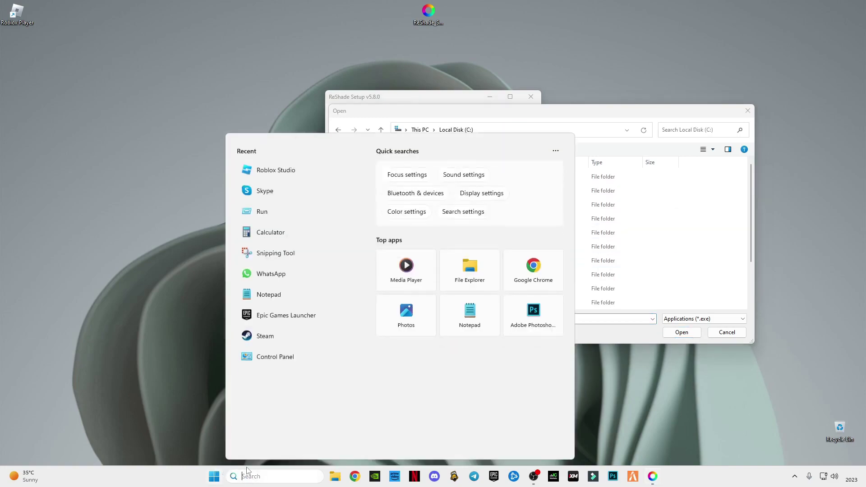
pyautogui.click(265, 208)
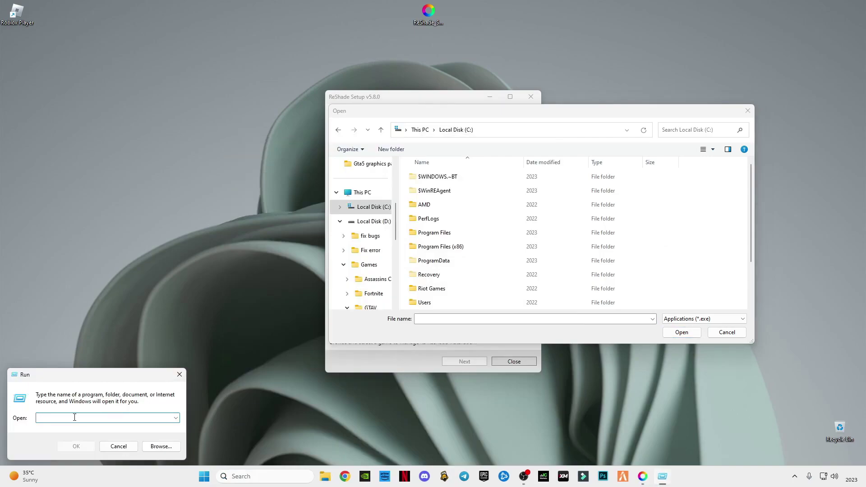
pyautogui.write('a')
pyautogui.click(66, 431)
pyautogui.click(75, 446)
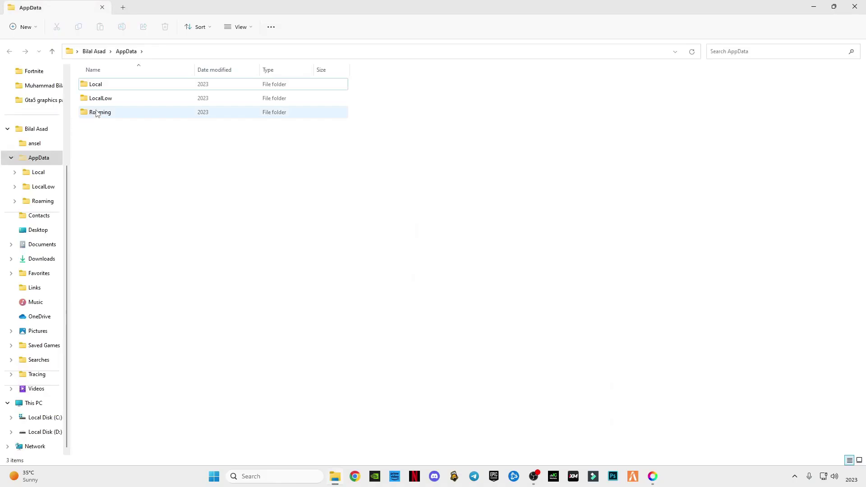
# Step: Go from AppData into Local, then into the Roblox folder's Versions subfolder
pyautogui.doubleClick(94, 87)
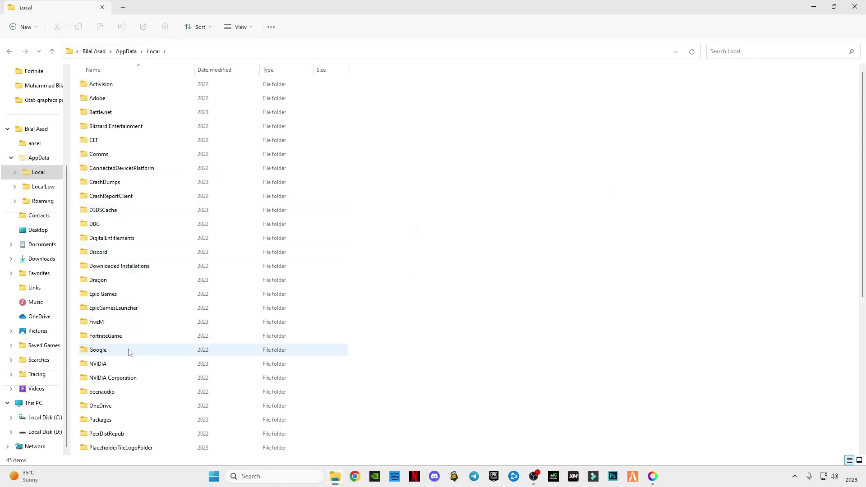
pyautogui.click(129, 351)
pyautogui.press('r')
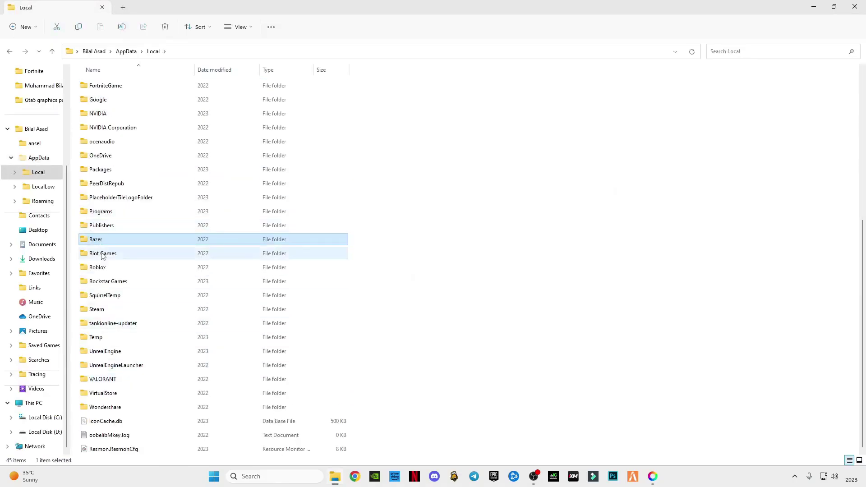
pyautogui.click(111, 270)
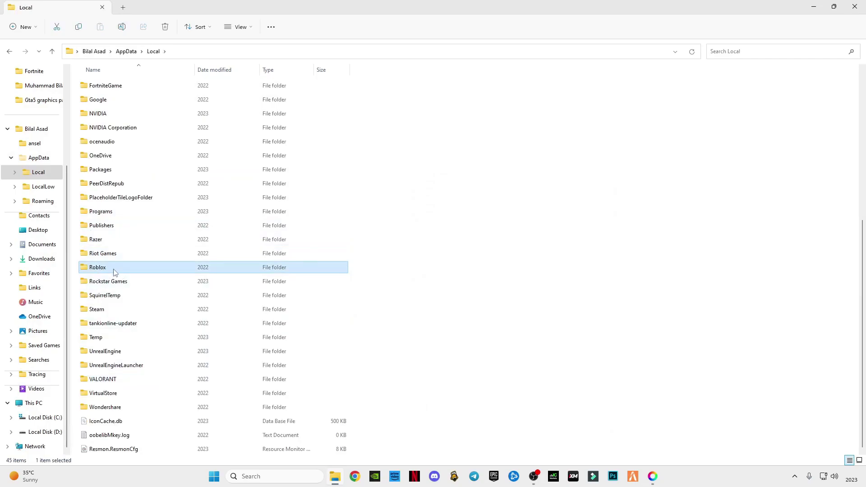
pyautogui.doubleClick(114, 271)
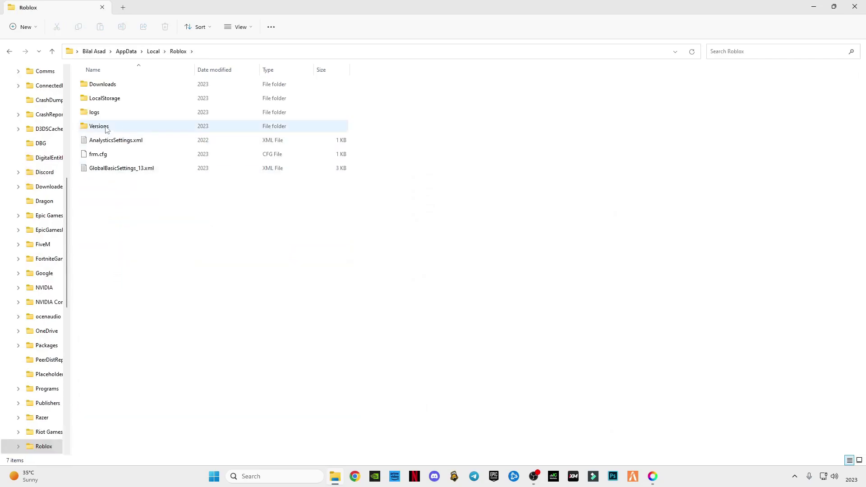
pyautogui.doubleClick(115, 127)
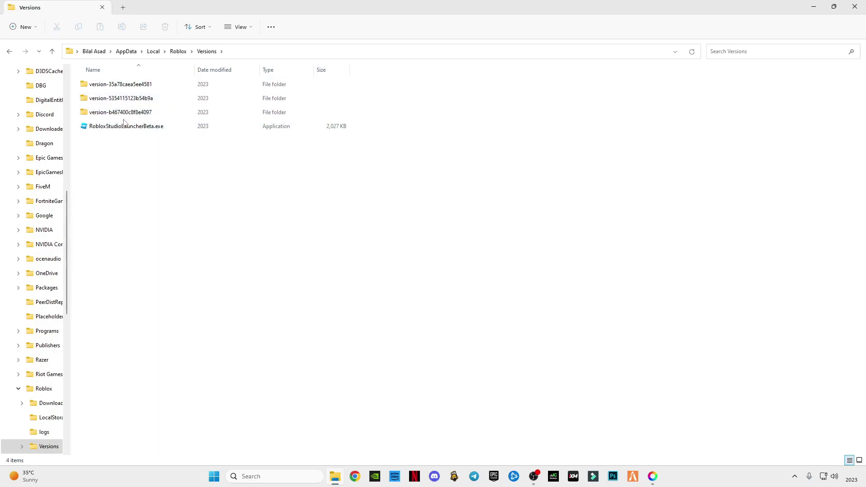
# Step: Examine the contents of the three Roblox version folders to see which one holds the full player installation
pyautogui.doubleClick(111, 85)
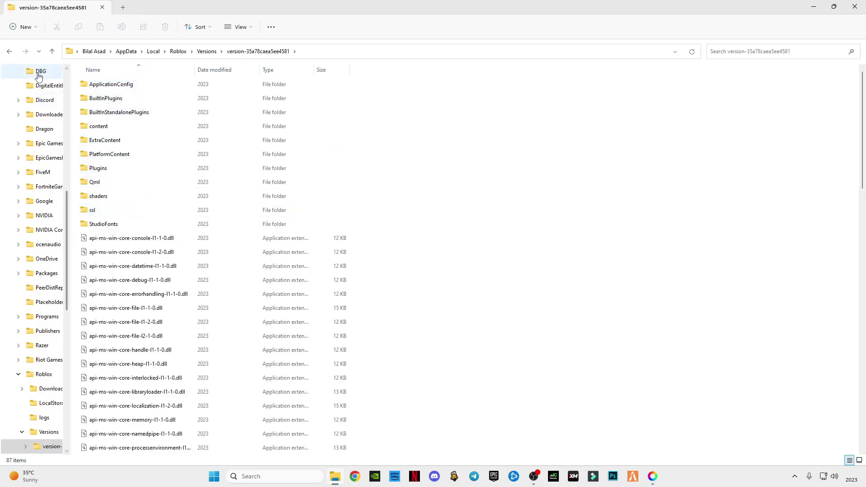
pyautogui.scroll(-12, 163, 119)
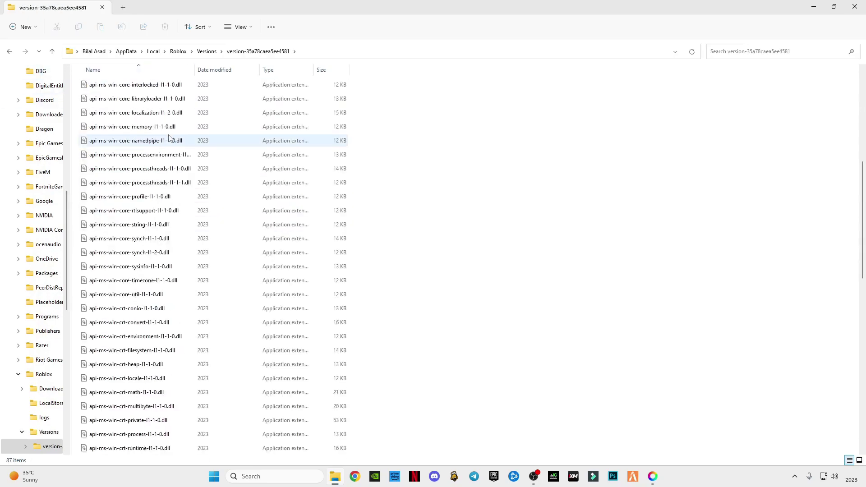
pyautogui.scroll(12, 171, 194)
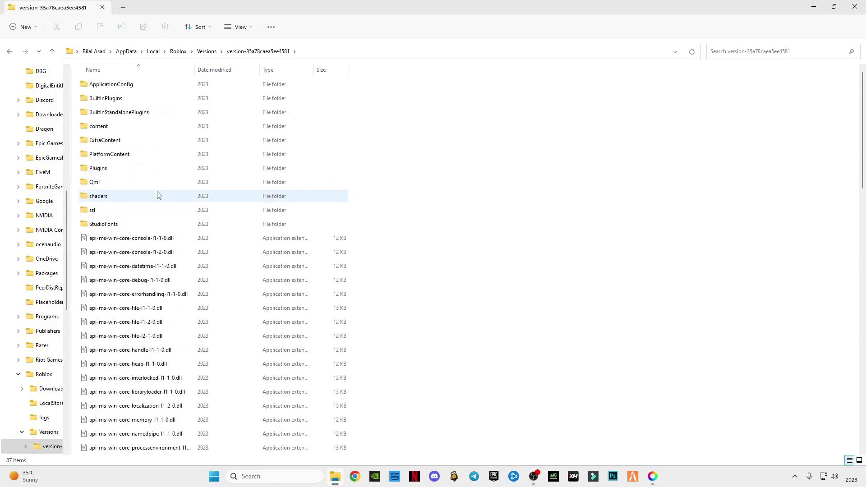
pyautogui.click(9, 53)
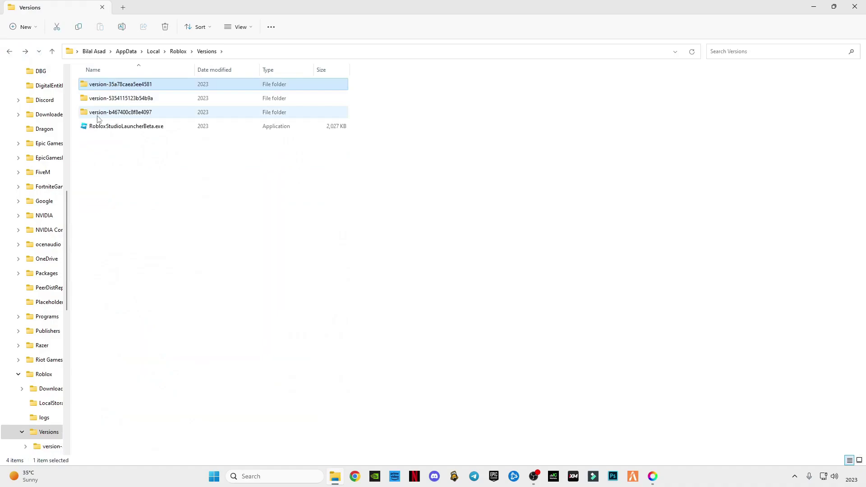
pyautogui.doubleClick(102, 102)
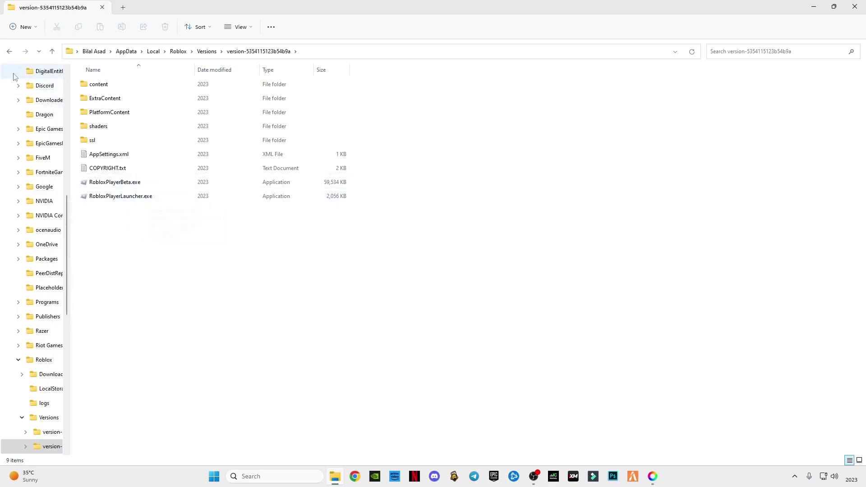
pyautogui.click(10, 53)
pyautogui.doubleClick(109, 113)
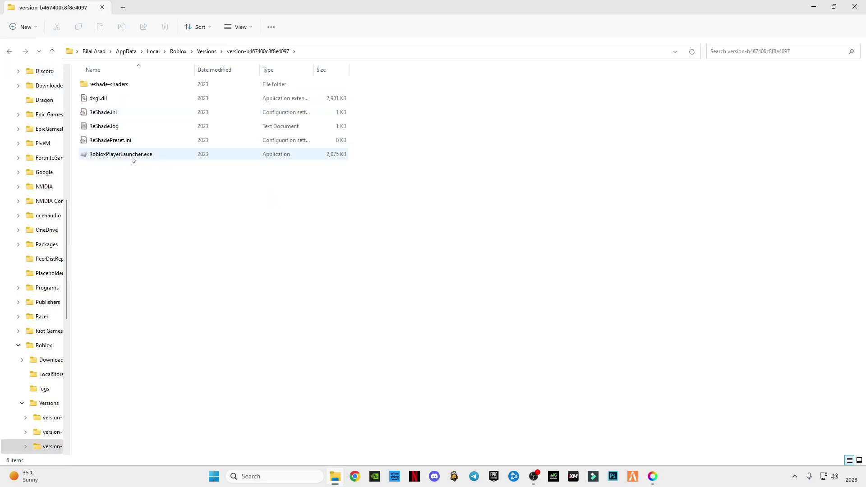
pyautogui.moveTo(145, 162)
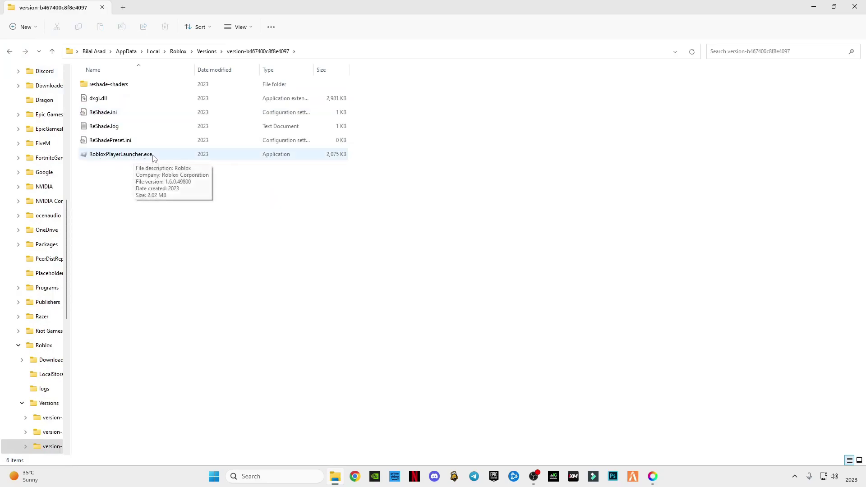
pyautogui.click(9, 51)
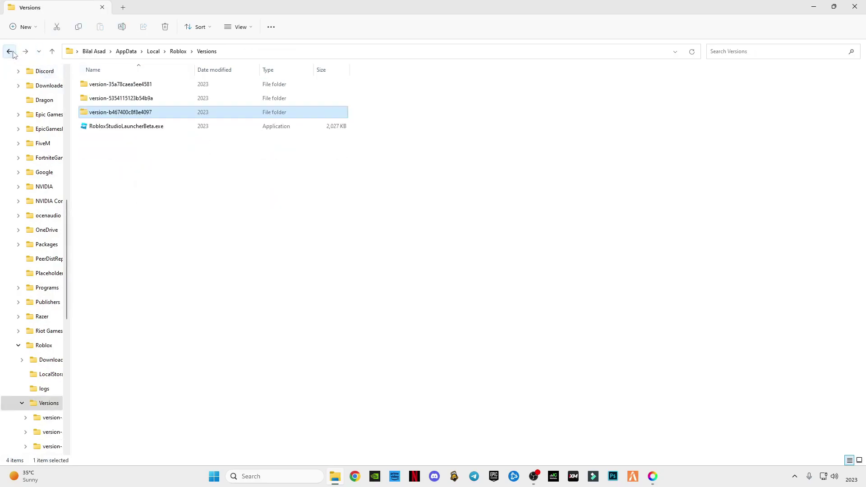
pyautogui.doubleClick(103, 103)
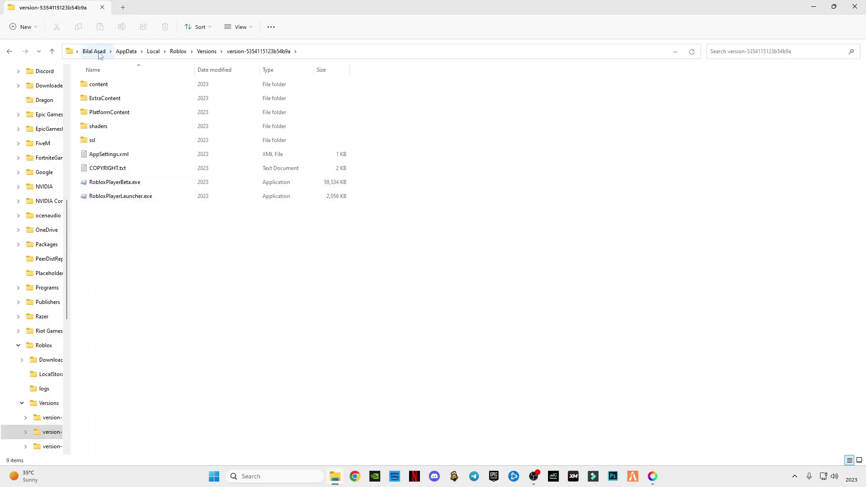
pyautogui.click(833, 7)
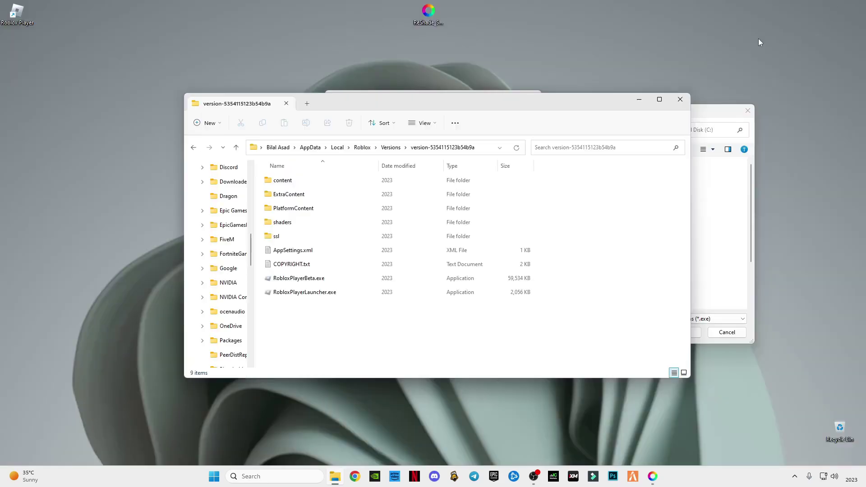
pyautogui.moveTo(569, 99); pyautogui.dragTo(357, 187)
pyautogui.moveTo(453, 105); pyautogui.dragTo(528, 72)
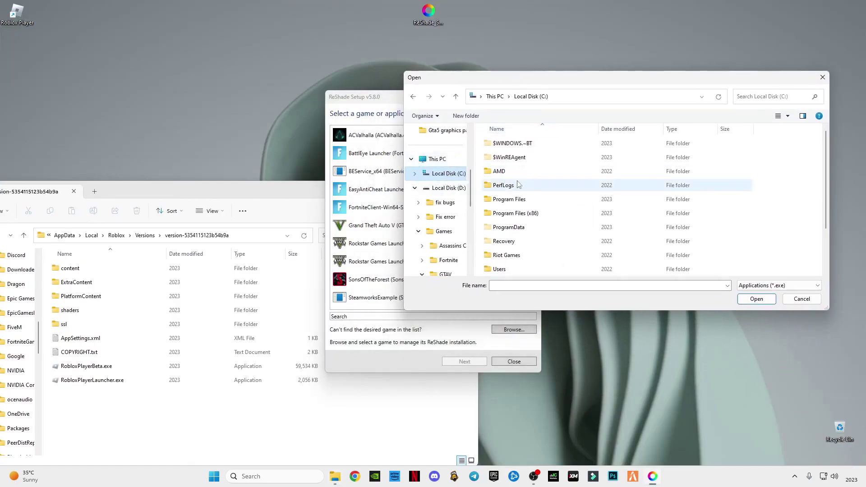
# Step: In ReShade's Open dialog, go into Users on Local Disk (C:) and open the personal user folder
pyautogui.scroll(-2, 518, 185)
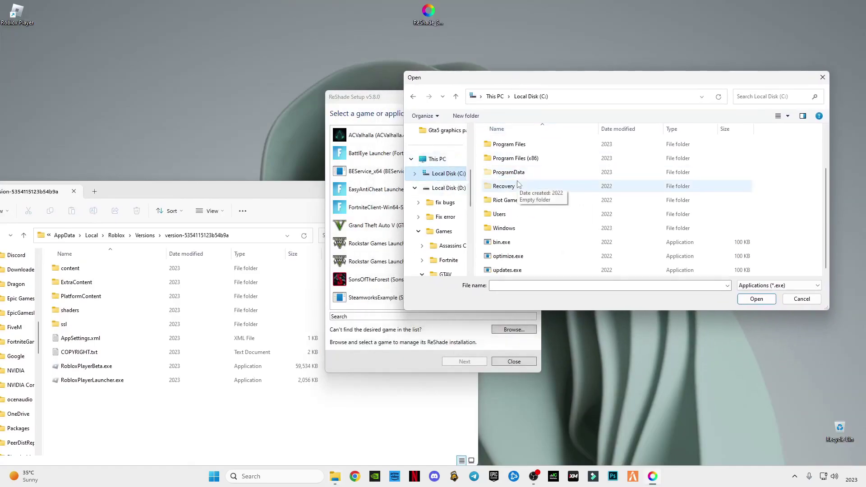
pyautogui.doubleClick(499, 215)
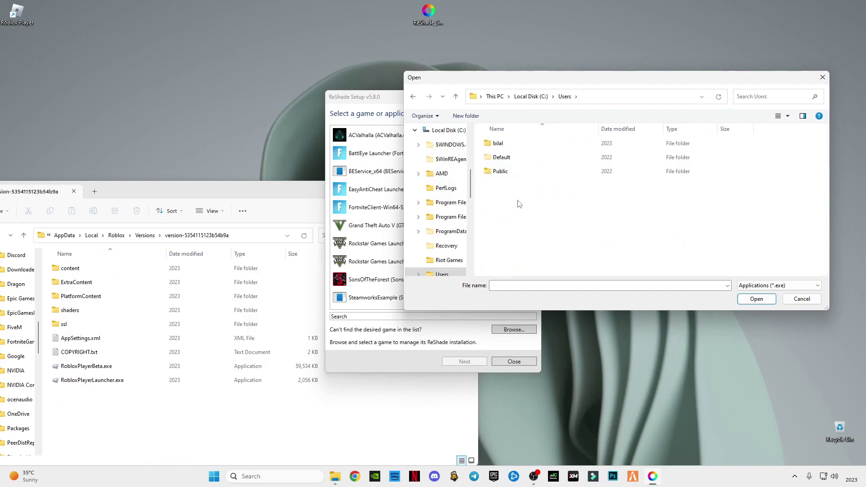
pyautogui.click(505, 147)
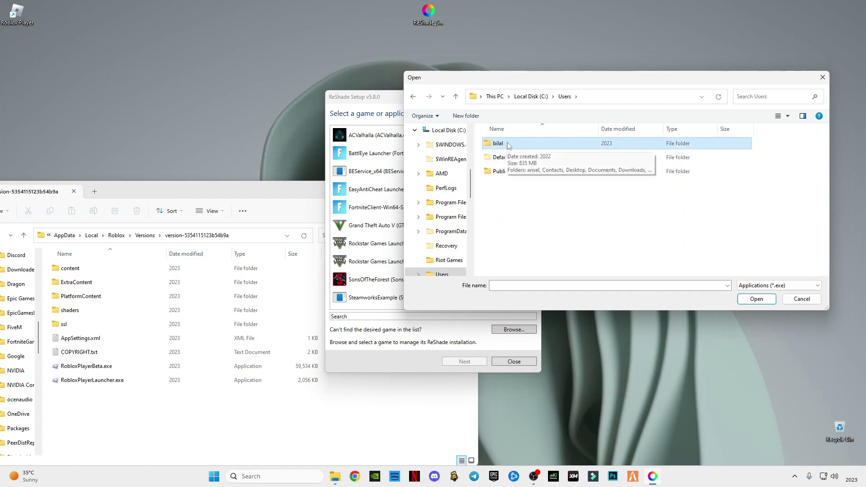
pyautogui.doubleClick(511, 146)
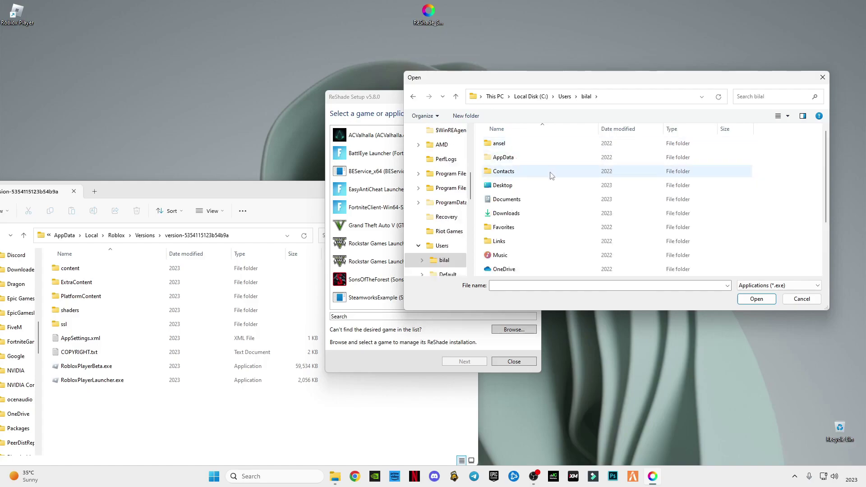
pyautogui.doubleClick(641, 84)
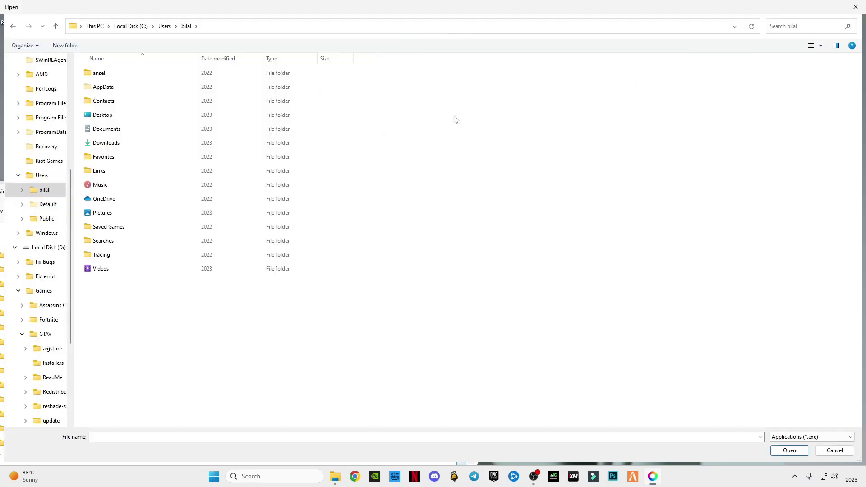
pyautogui.press('super+Down')
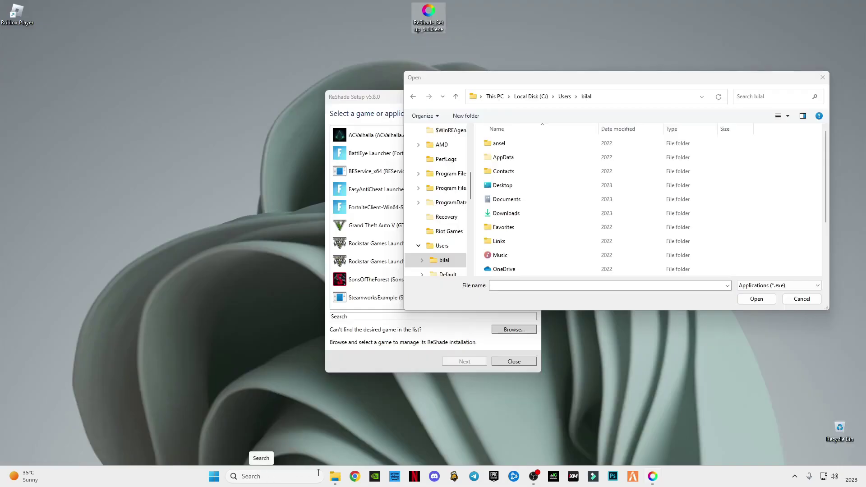
# Step: Open Local Disk (C:) in a new File Explorer window and bring up its options for showing items
pyautogui.rightClick(334, 476)
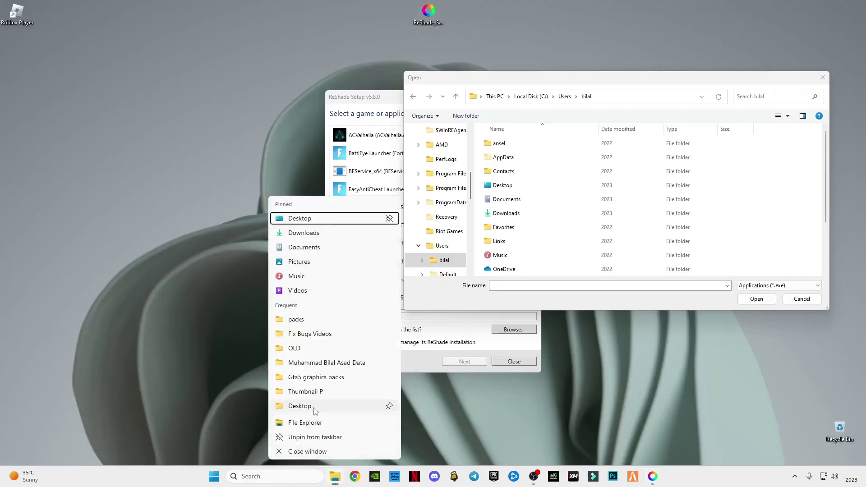
pyautogui.click(309, 424)
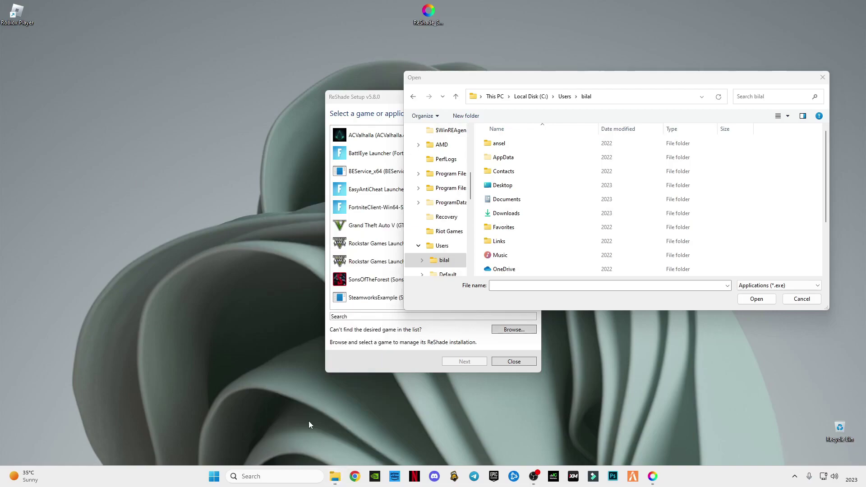
pyautogui.click(58, 418)
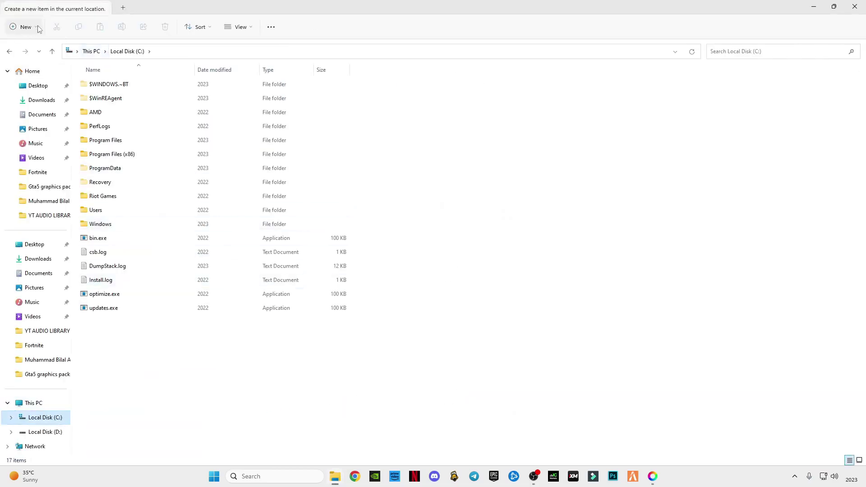
pyautogui.click(245, 29)
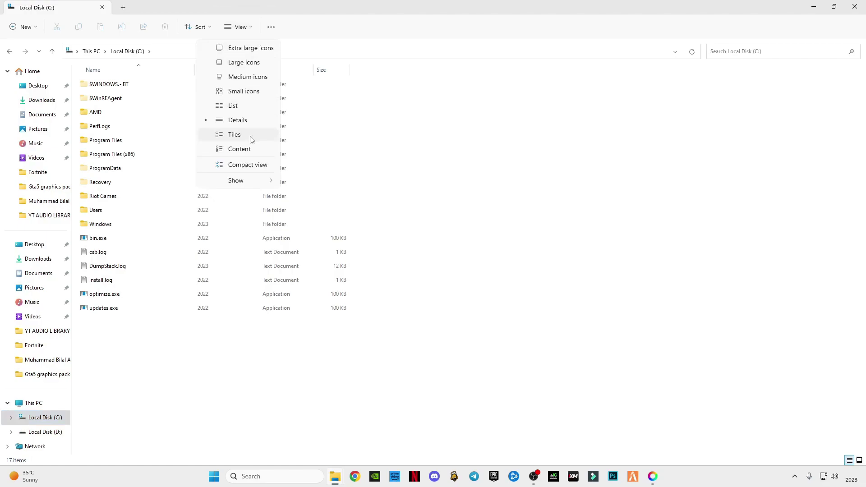
pyautogui.moveTo(256, 183)
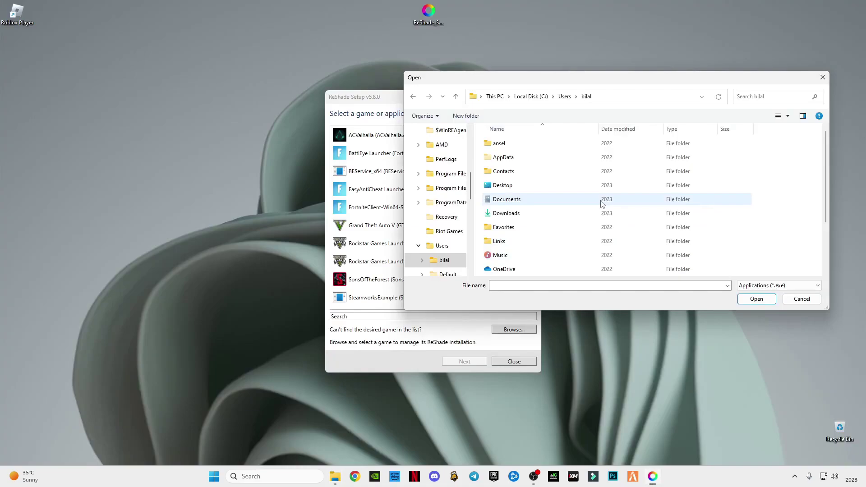
# Step: Reposition ReShade's Open dialog and go into AppData and its Local folder
pyautogui.moveTo(541, 77); pyautogui.dragTo(454, 138)
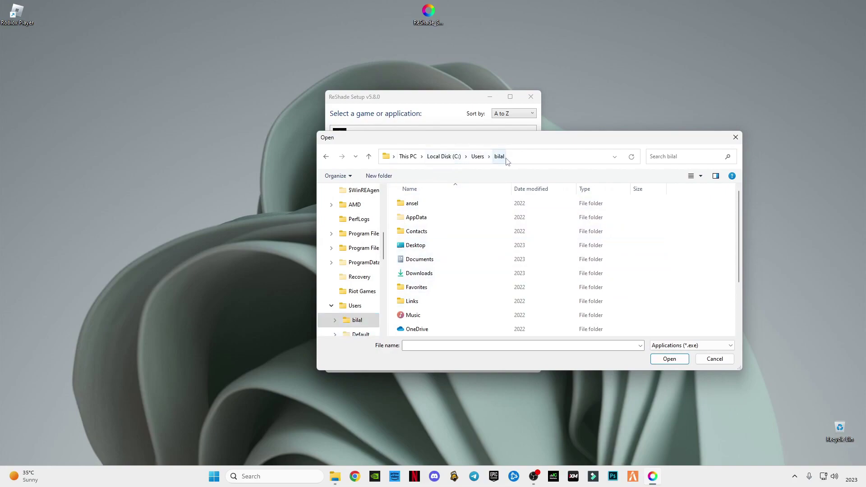
pyautogui.click(425, 221)
pyautogui.doubleClick(425, 221)
pyautogui.doubleClick(417, 203)
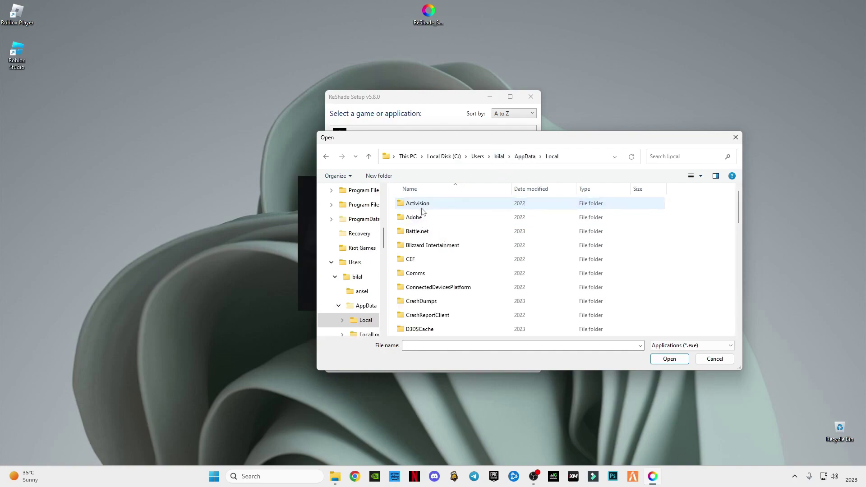
# Step: Dismiss the Roblox Studio login prompt and open the Versions folder inside Roblox in the Open dialog
pyautogui.scroll(-3, 444, 288)
pyautogui.scroll(-7, 444, 289)
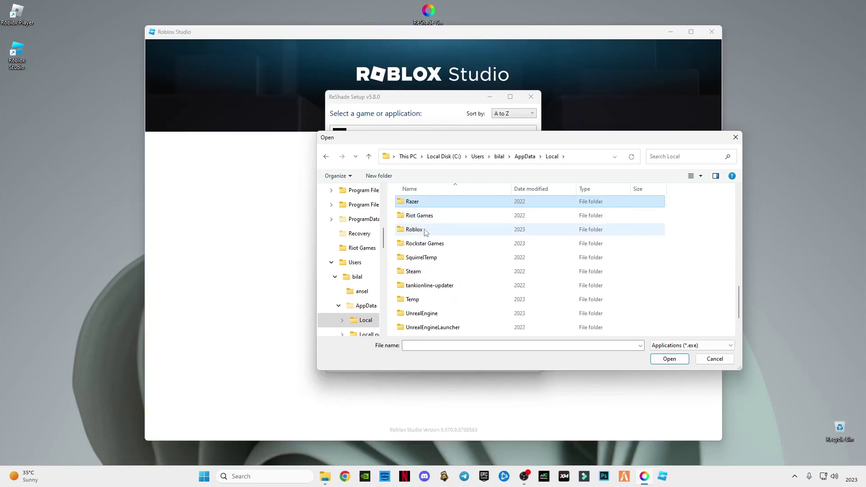
pyautogui.click(420, 230)
pyautogui.scroll(1, 420, 231)
pyautogui.click(420, 230)
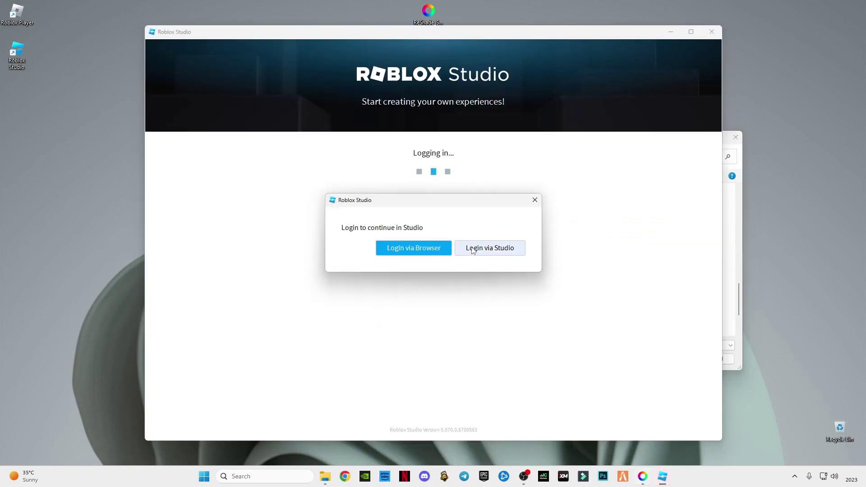
pyautogui.click(535, 200)
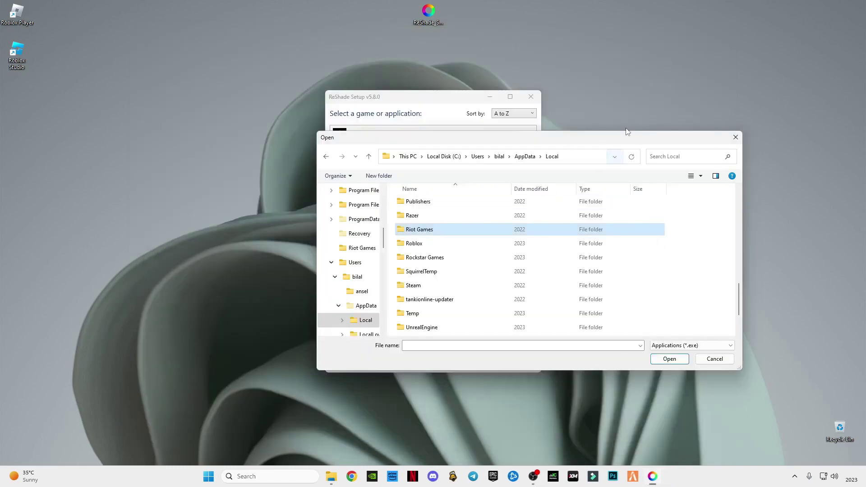
pyautogui.doubleClick(422, 243)
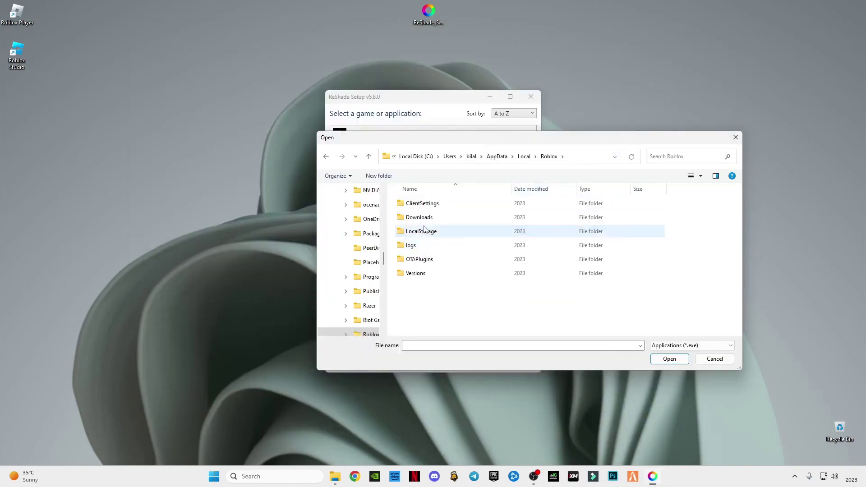
pyautogui.doubleClick(417, 274)
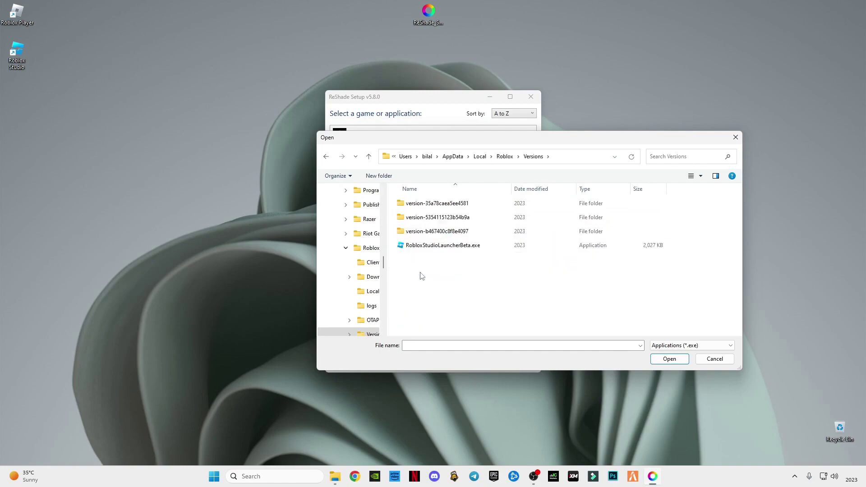
pyautogui.click(431, 221)
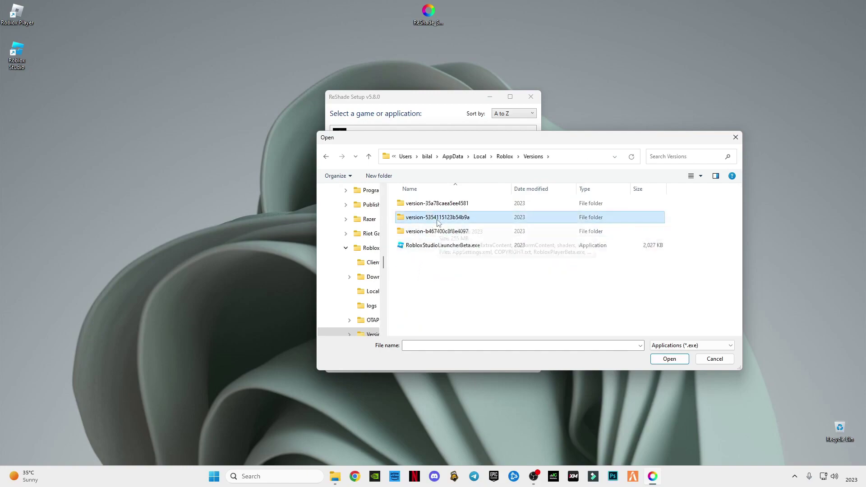
pyautogui.doubleClick(426, 218)
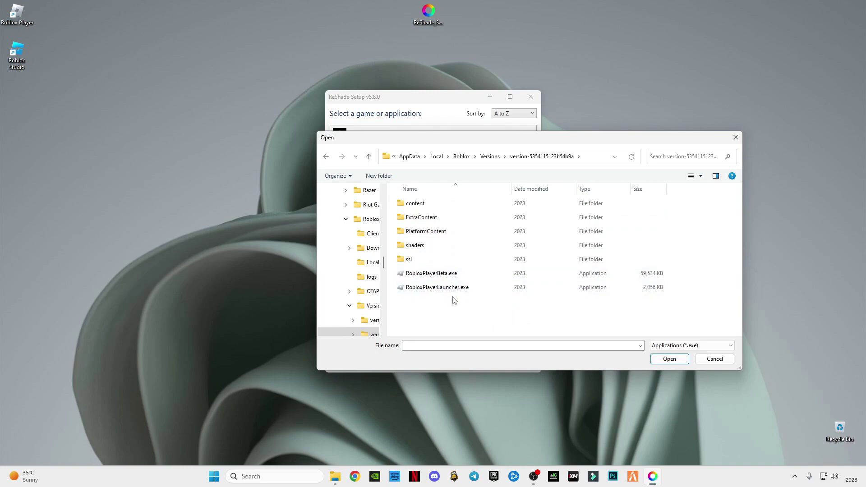
pyautogui.click(427, 289)
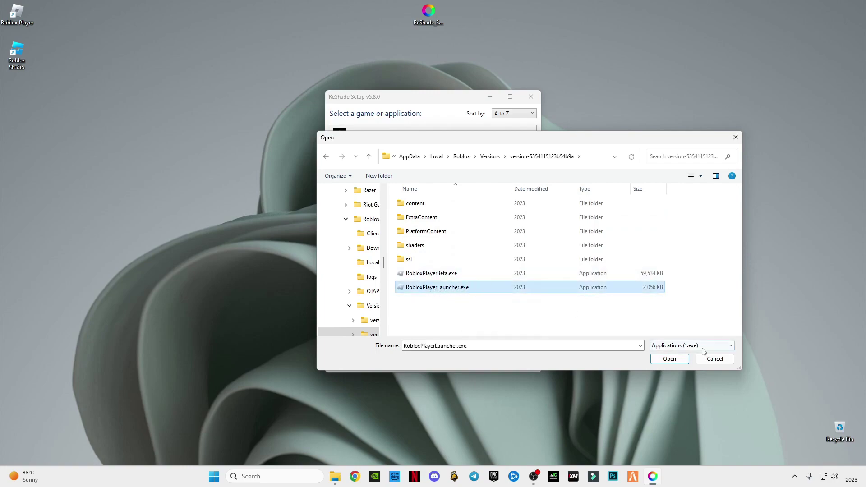
pyautogui.click(677, 363)
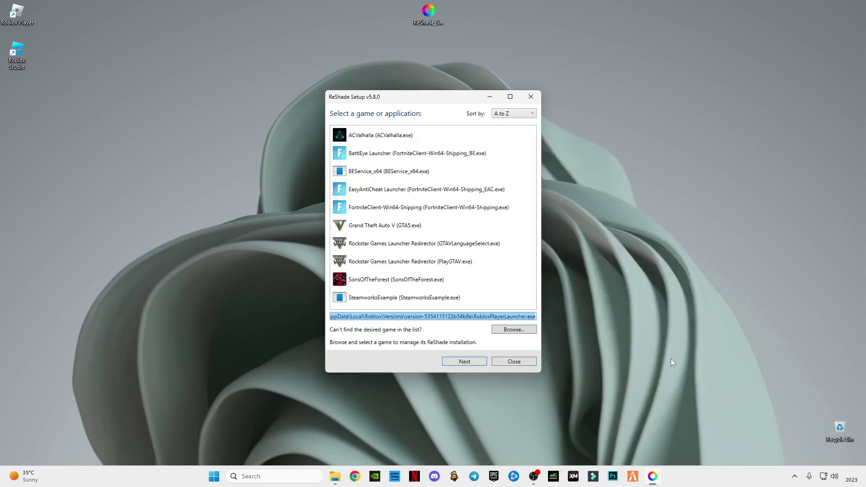
# Step: Proceed with the chosen executable, accept DirectX 10/11/12 as the rendering API and skip the preset selection
pyautogui.click(476, 363)
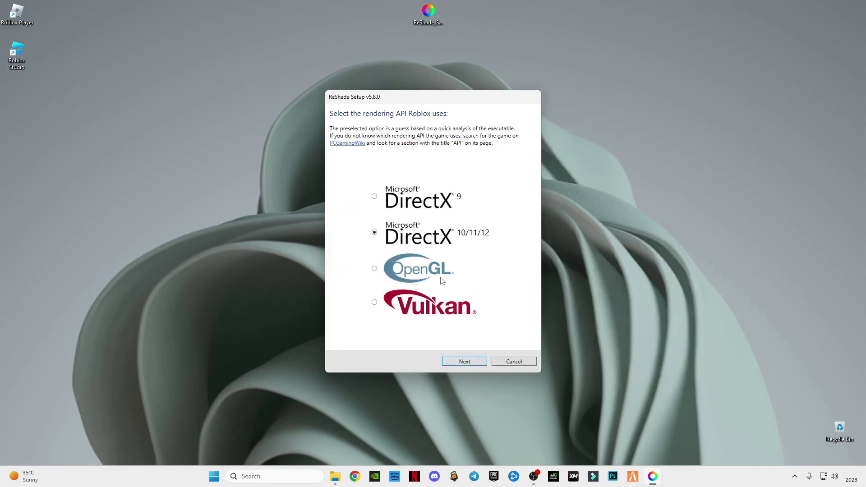
pyautogui.click(464, 362)
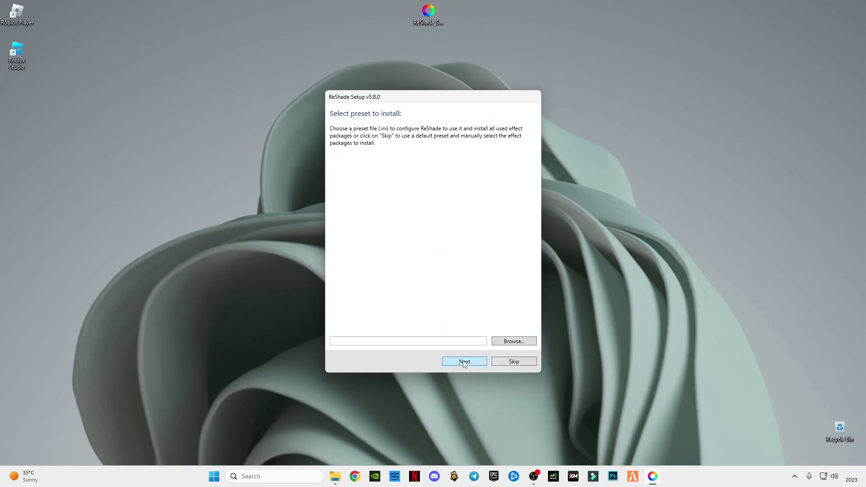
pyautogui.click(502, 363)
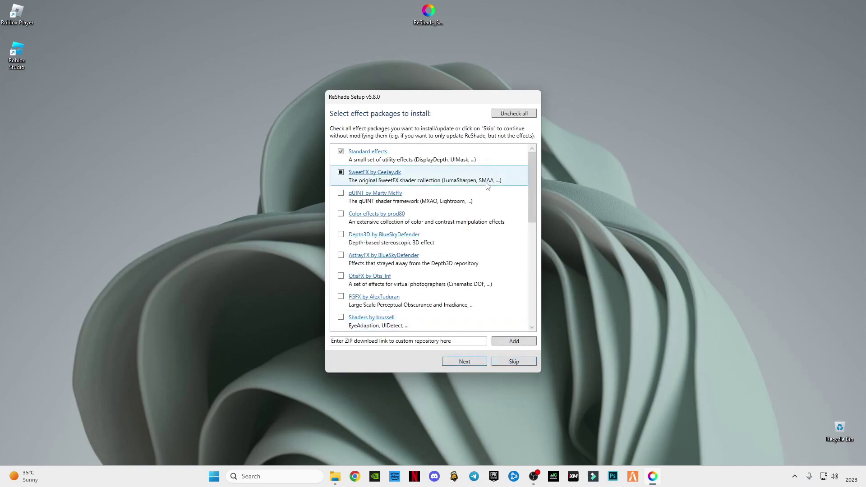
# Step: Uncheck all optional effect packages, leaving only Standard effects, then install ReShade and finish the setup
pyautogui.click(502, 114)
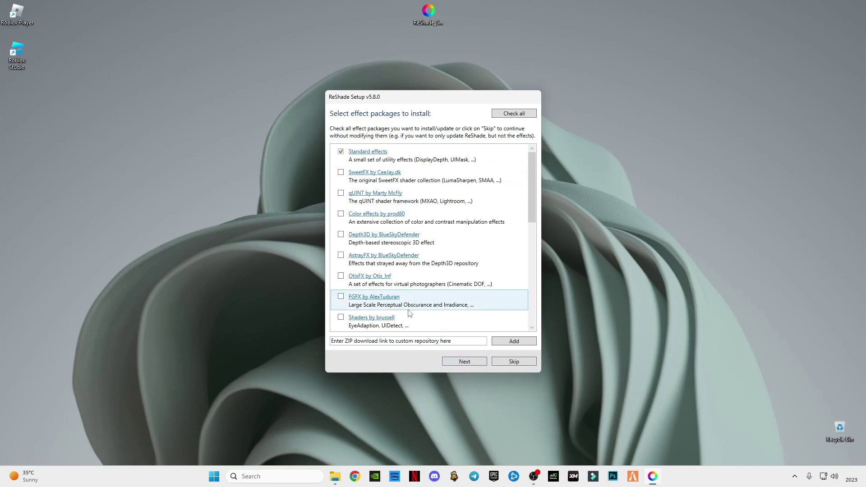
pyautogui.scroll(-5, 406, 289)
pyautogui.scroll(10, 361, 226)
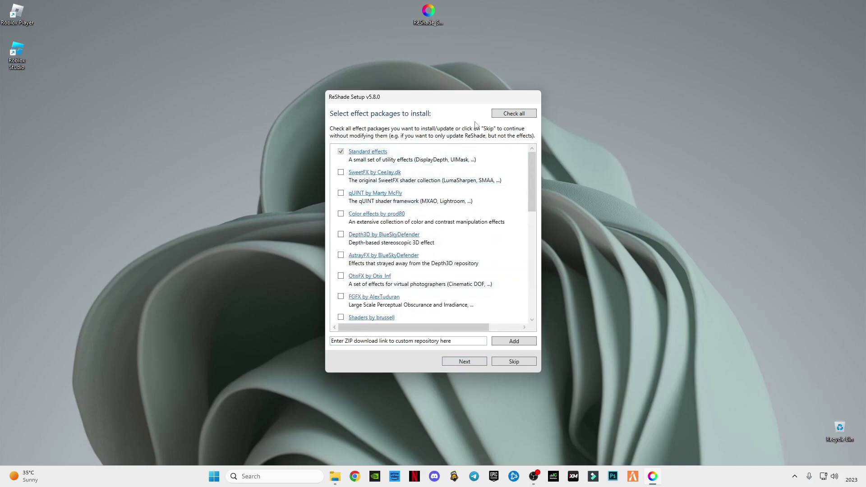
pyautogui.scroll(-10, 384, 253)
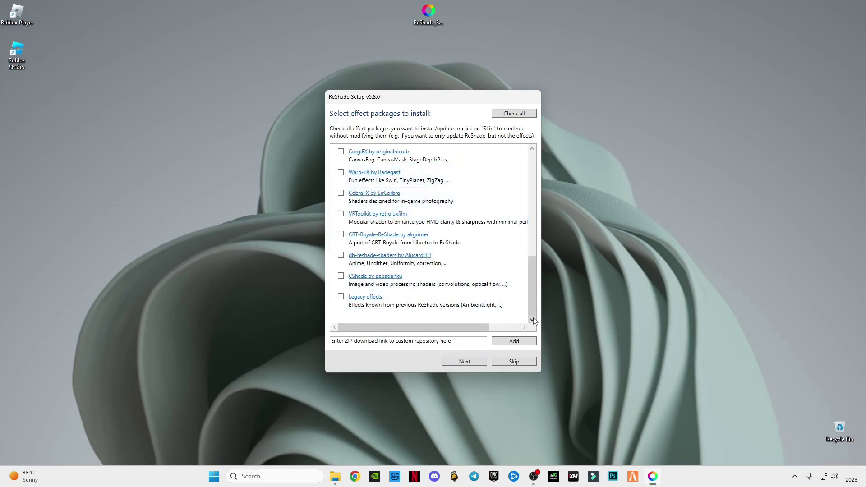
pyautogui.scroll(10, 534, 321)
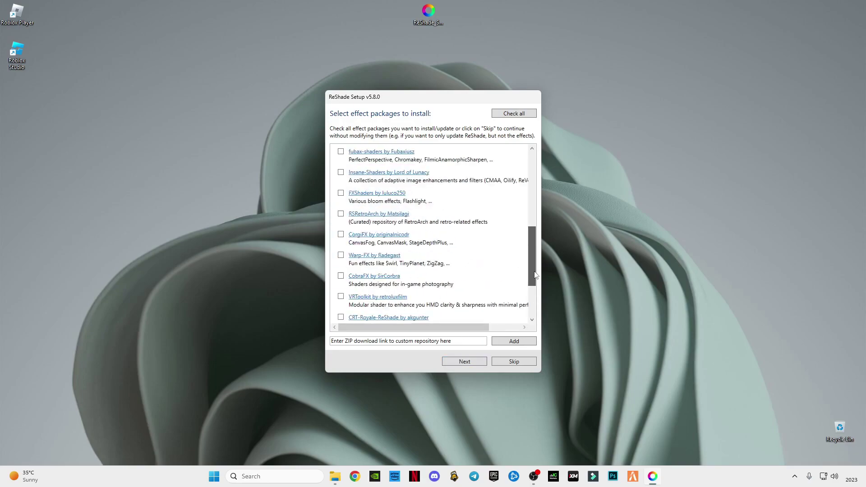
pyautogui.click(463, 362)
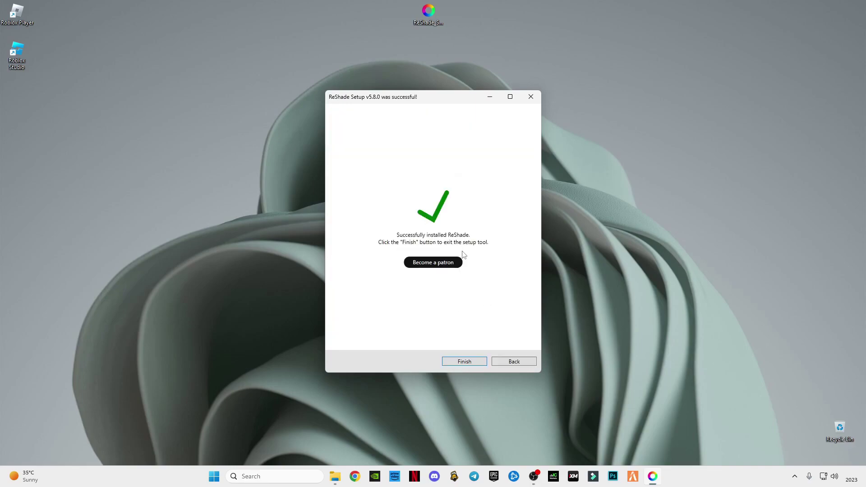
pyautogui.click(465, 362)
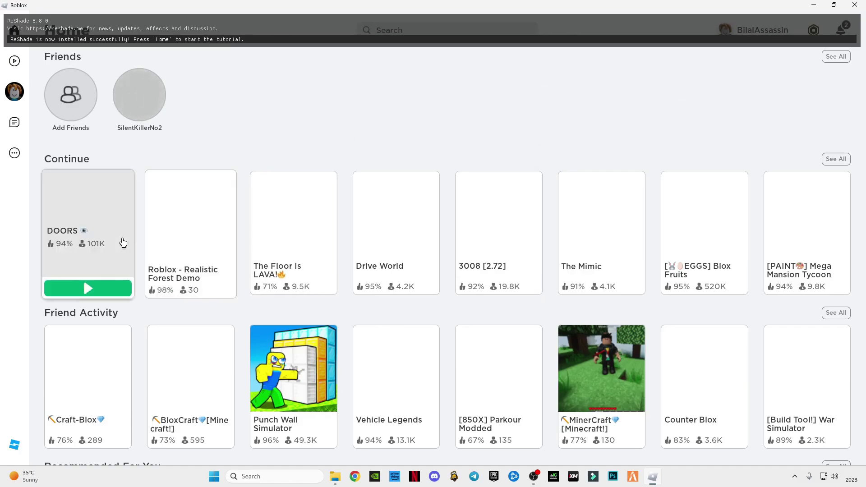
# Step: Switch to Roblox, launch the DOORS experience and show it in full screen
pyautogui.moveTo(221, 271)
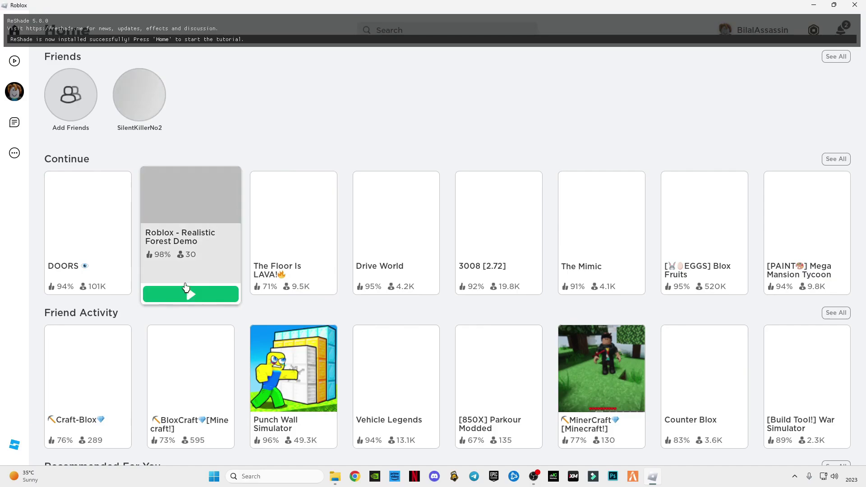
pyautogui.moveTo(81, 269)
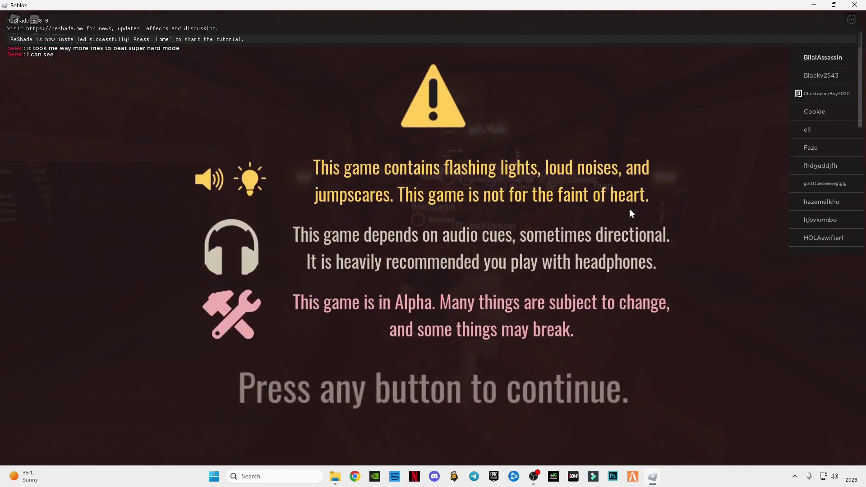
pyautogui.press('F11')
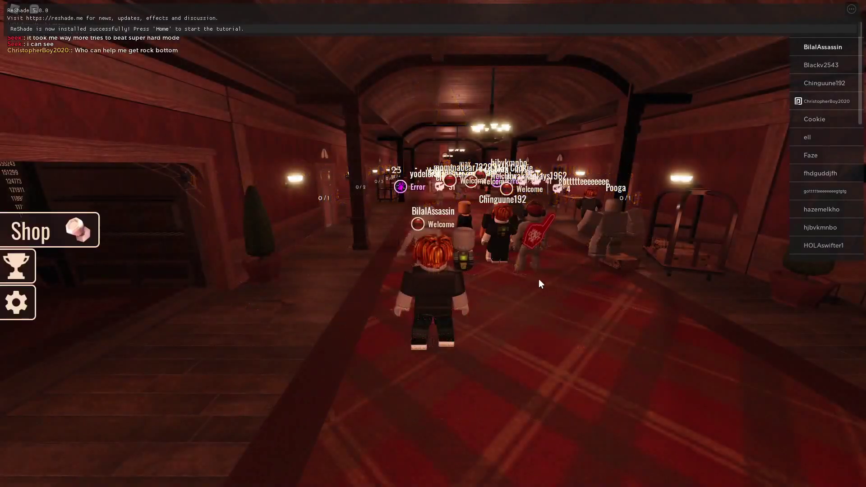
# Step: Walk the character forward along the red-carpeted DOORS lobby
pyautogui.press('a')
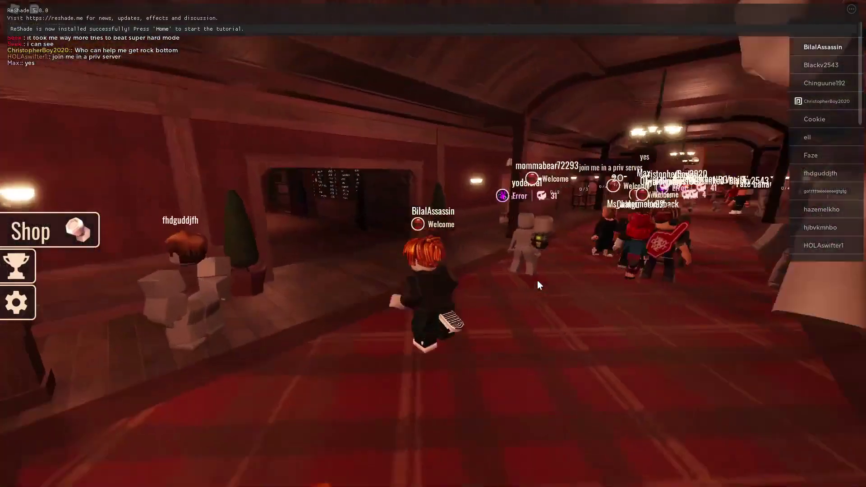
pyautogui.press('w')
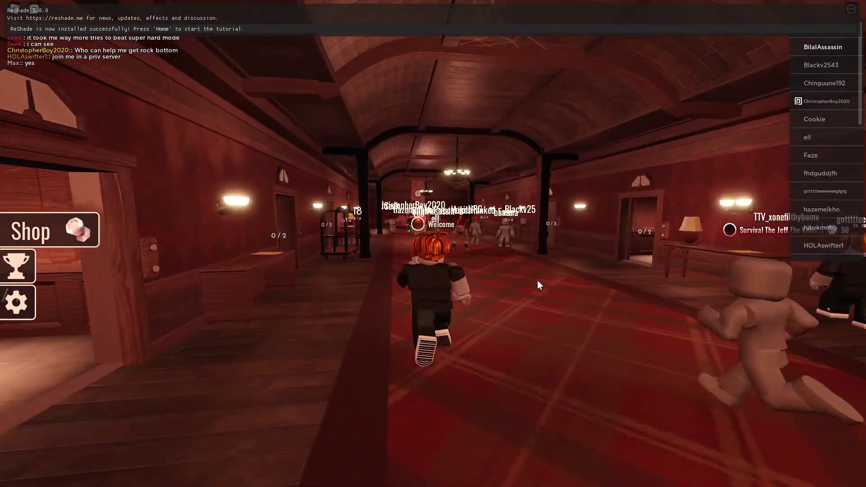
pyautogui.press('w')
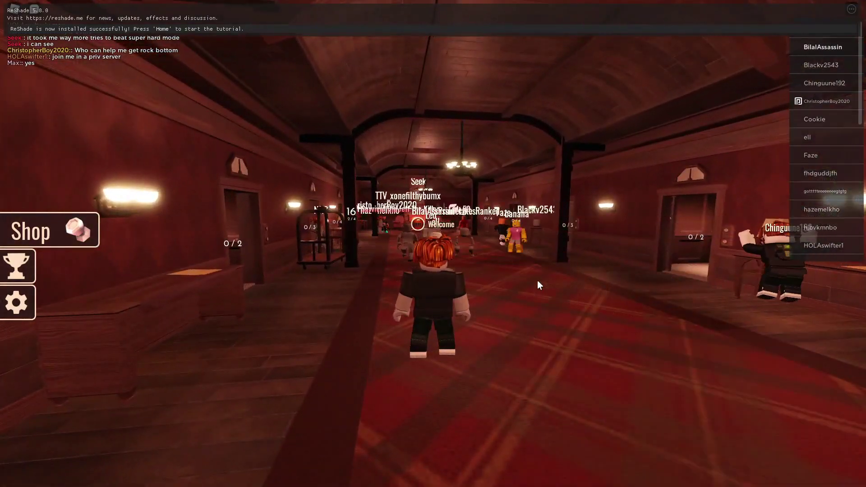
# Step: Open the ReShade overlay in the game and go through its tutorial to the end
pyautogui.press('Home')
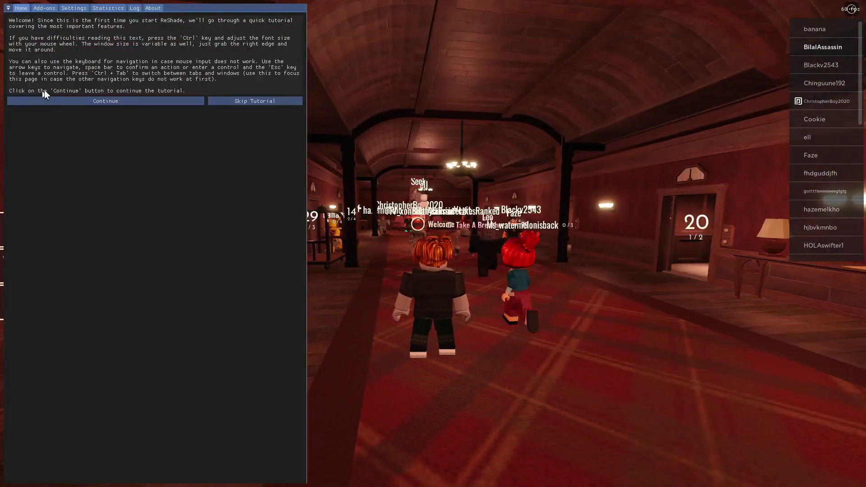
pyautogui.click(99, 100)
pyautogui.click(140, 110)
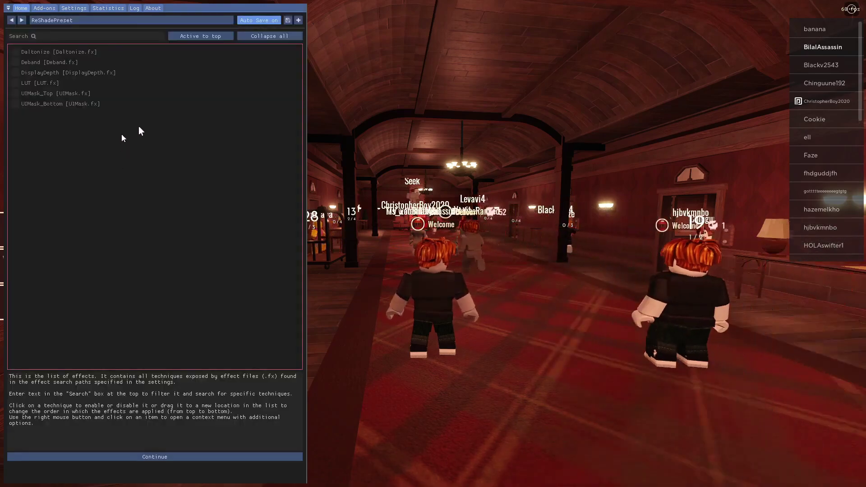
pyautogui.click(155, 456)
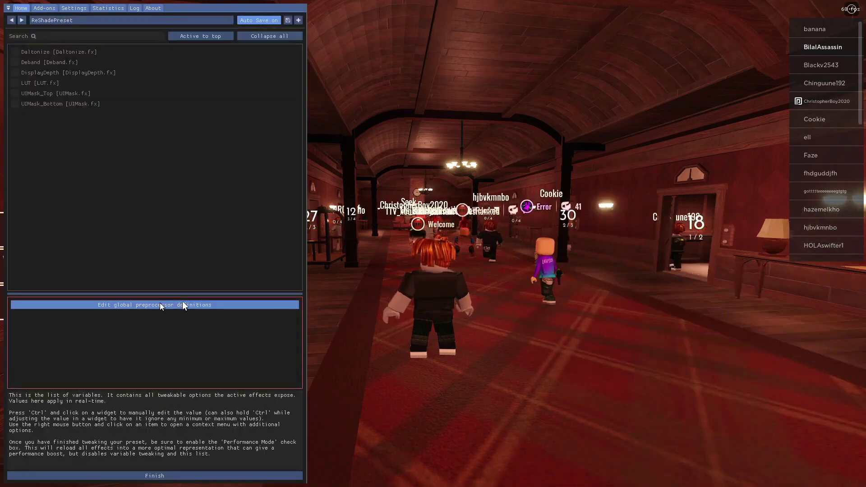
pyautogui.click(163, 476)
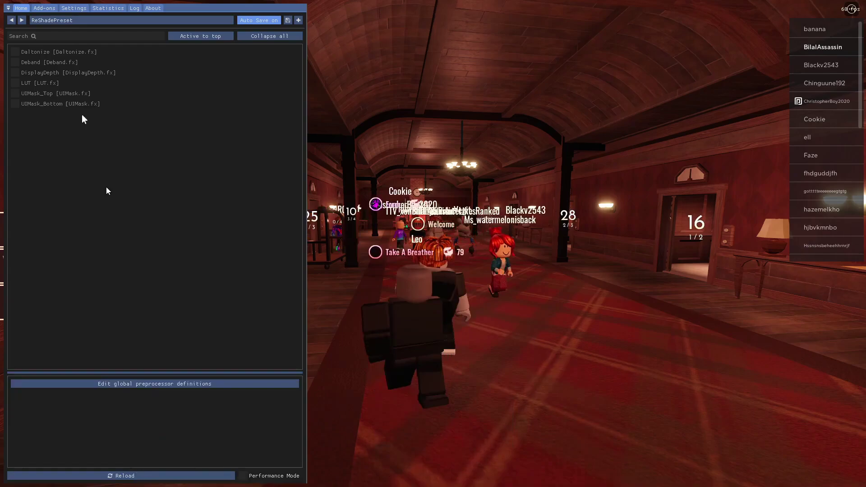
# Step: Try out the Daltonize, Deband and UIMask_Bottom effects, switching each one on and off again
pyautogui.click(18, 51)
pyautogui.click(19, 51)
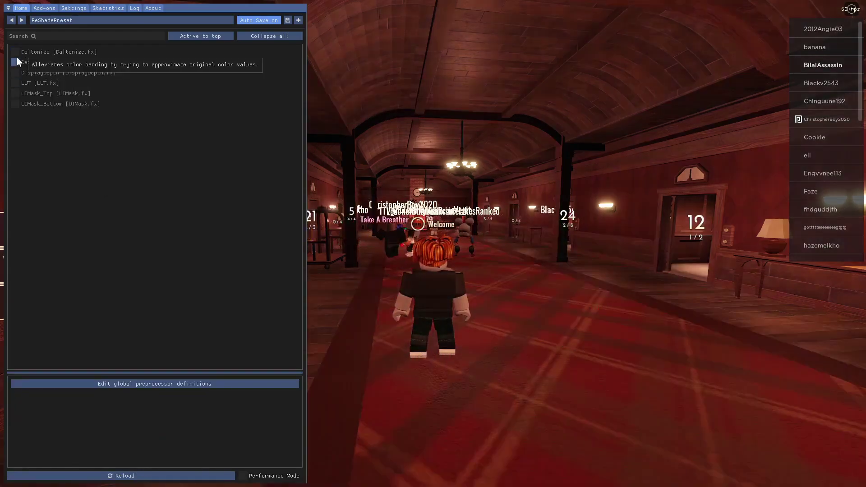
pyautogui.click(17, 60)
pyautogui.click(17, 58)
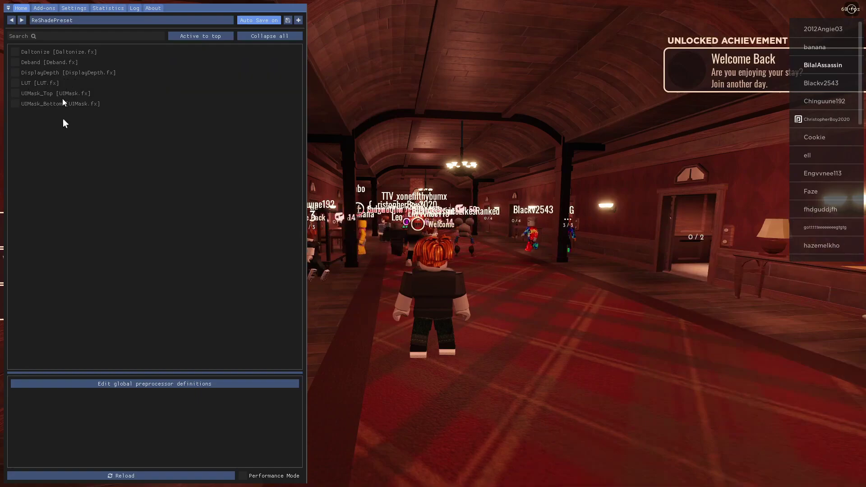
pyautogui.click(15, 104)
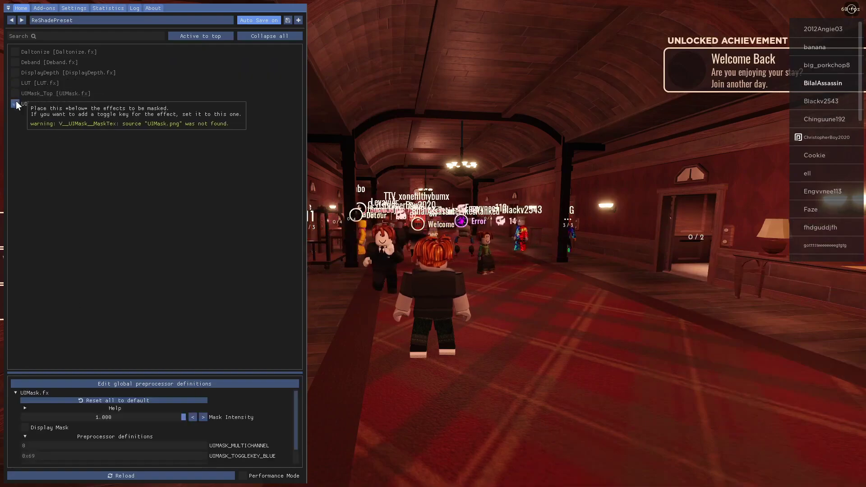
pyautogui.click(16, 103)
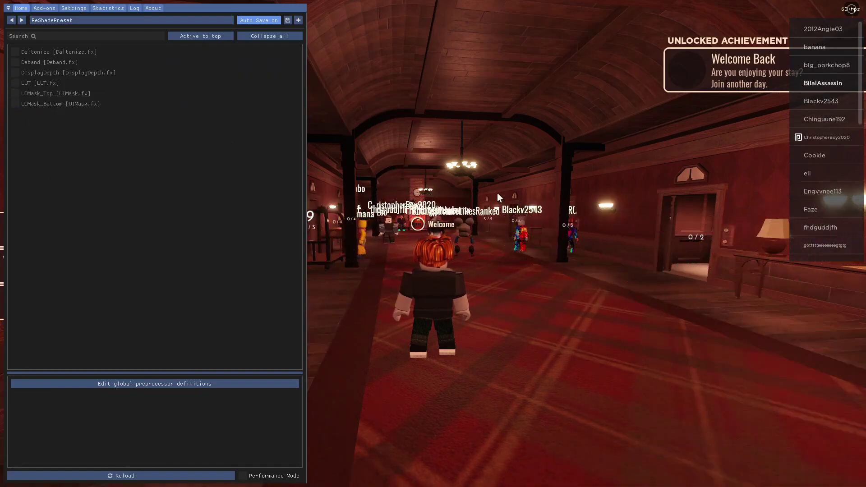